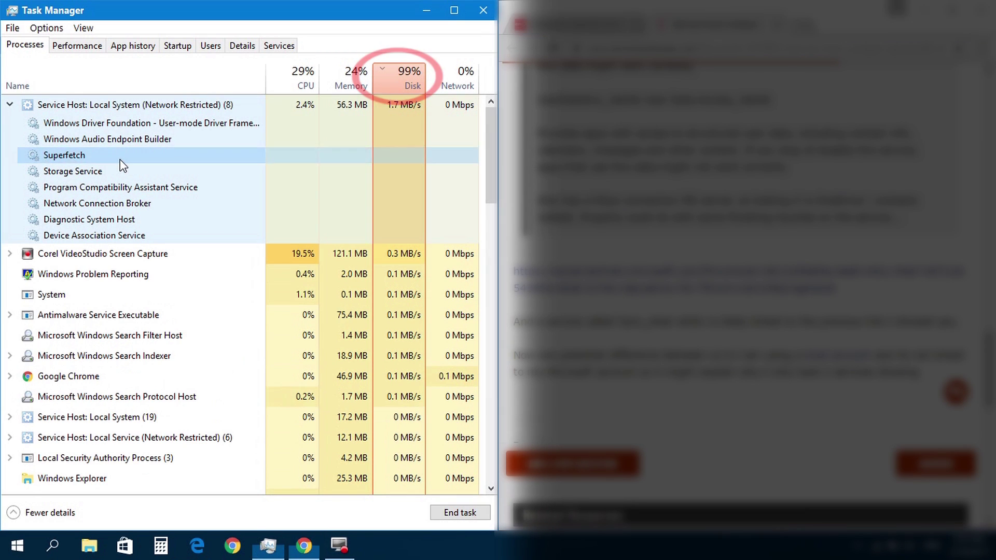
Stop the Superfetch service from its context menu, dropping disk usage to about 53%
{"action": "right_click", "coordinate": [121, 162]}
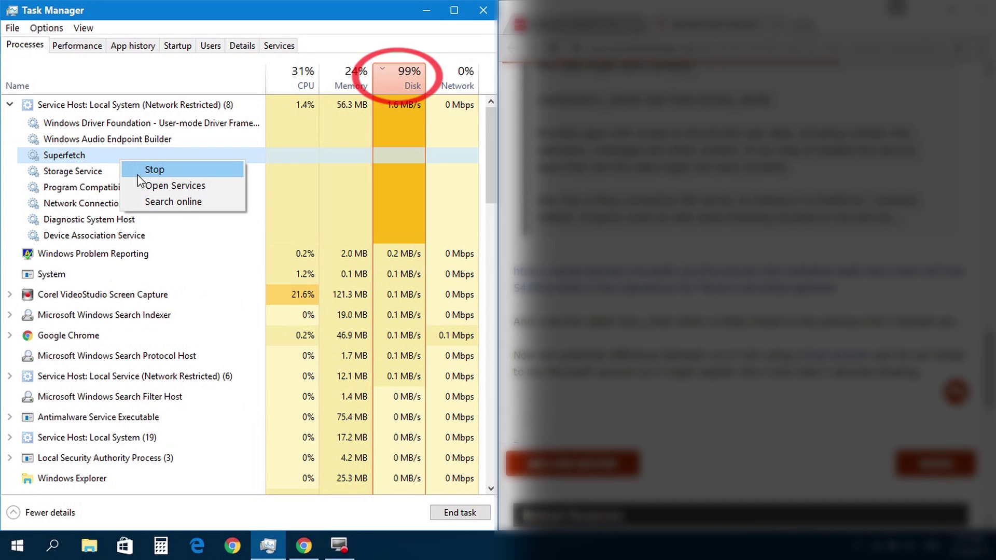
{"action": "left_click", "coordinate": [138, 172]}
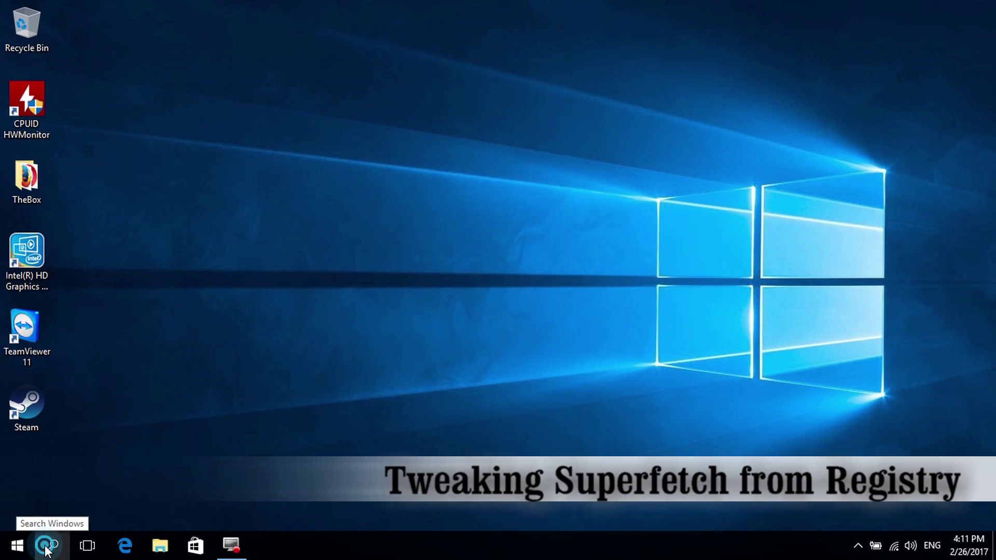
Open the taskbar search panel to look for regedit
{"action": "left_click", "coordinate": [48, 546]}
{"action": "type", "text": "re"}
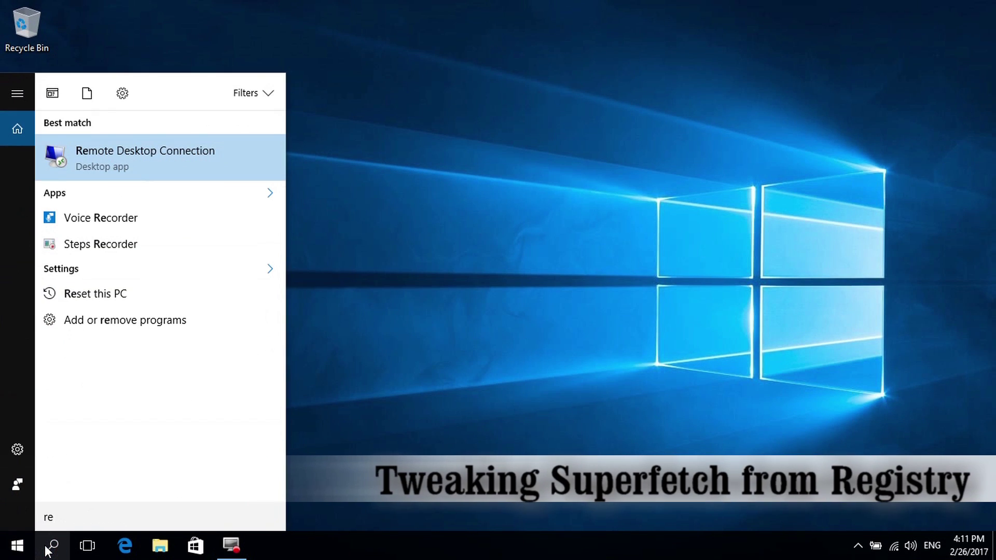
{"action": "type", "text": "gedit"}
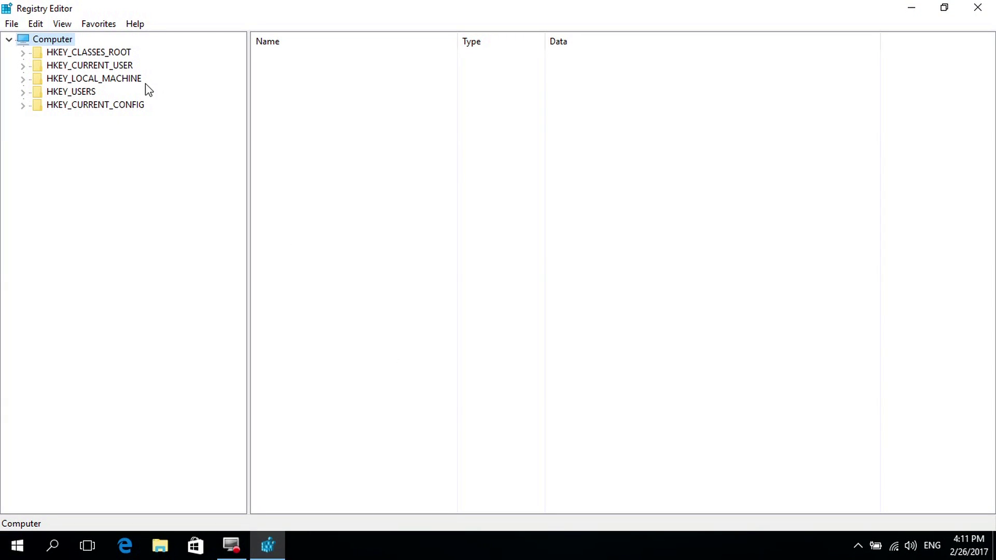
Drill down HKEY_LOCAL_MACHINE\SYSTEM\CurrentControlSet\Control\Session Manager\Memory Management to PrefetchParameters, showing both values at 3
{"action": "double_click", "coordinate": [120, 80]}
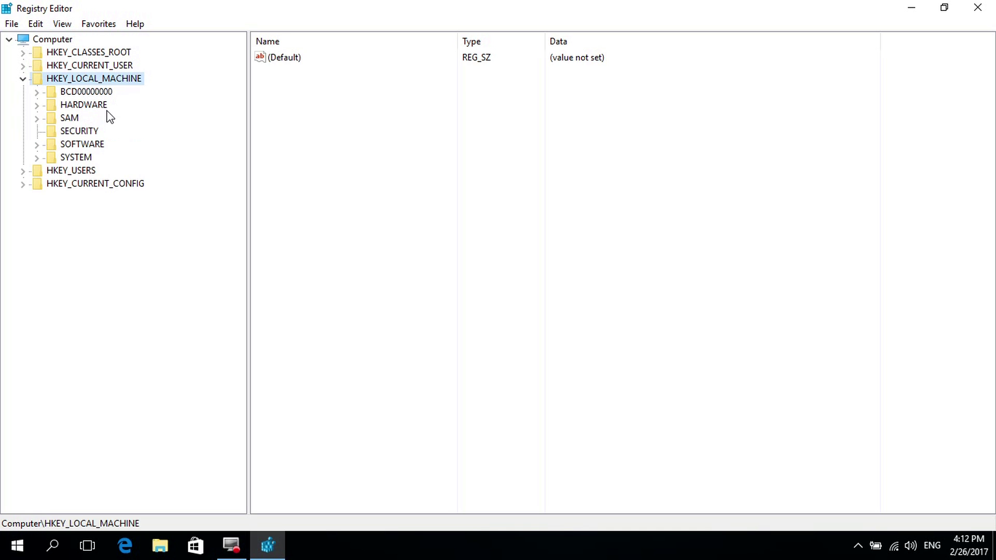
{"action": "left_click", "coordinate": [86, 158]}
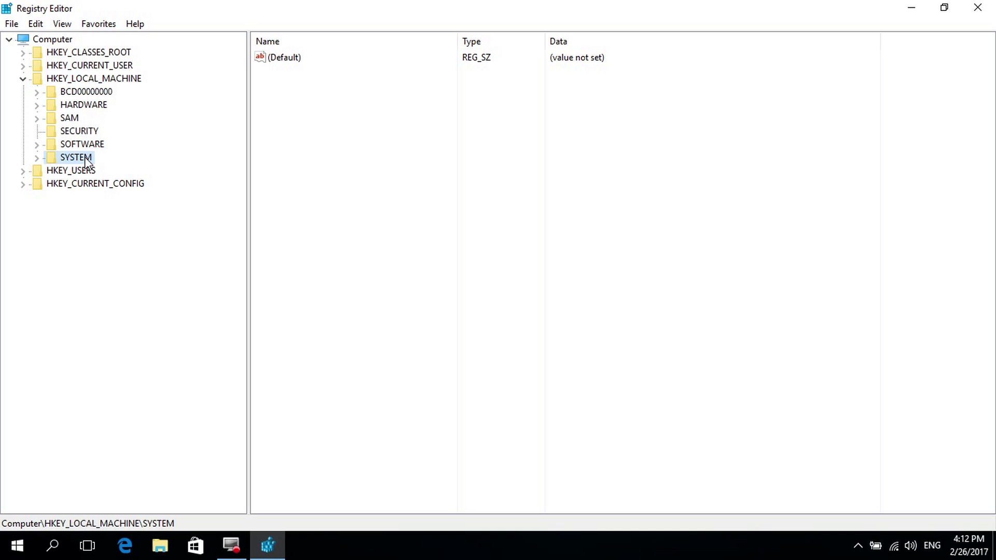
{"action": "double_click", "coordinate": [82, 160]}
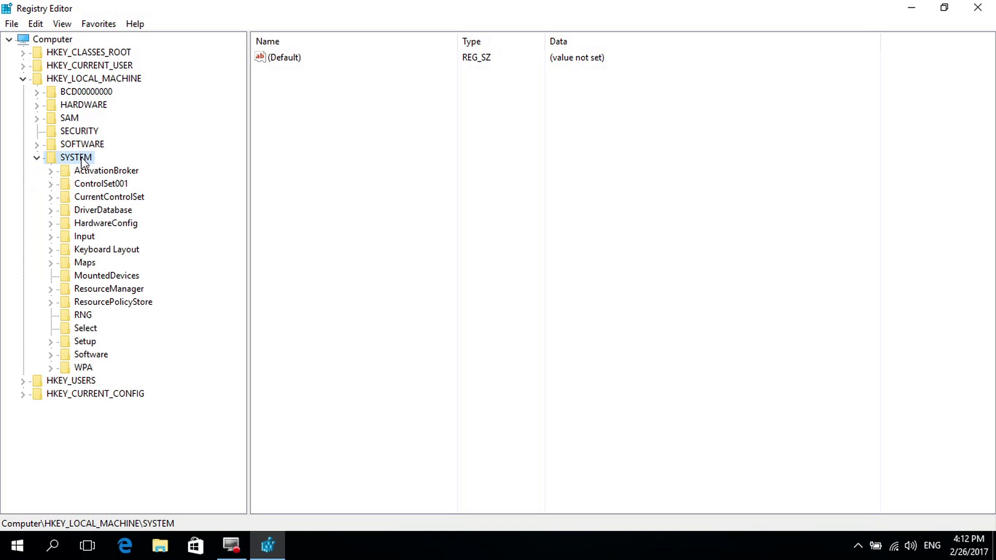
{"action": "left_click", "coordinate": [121, 200]}
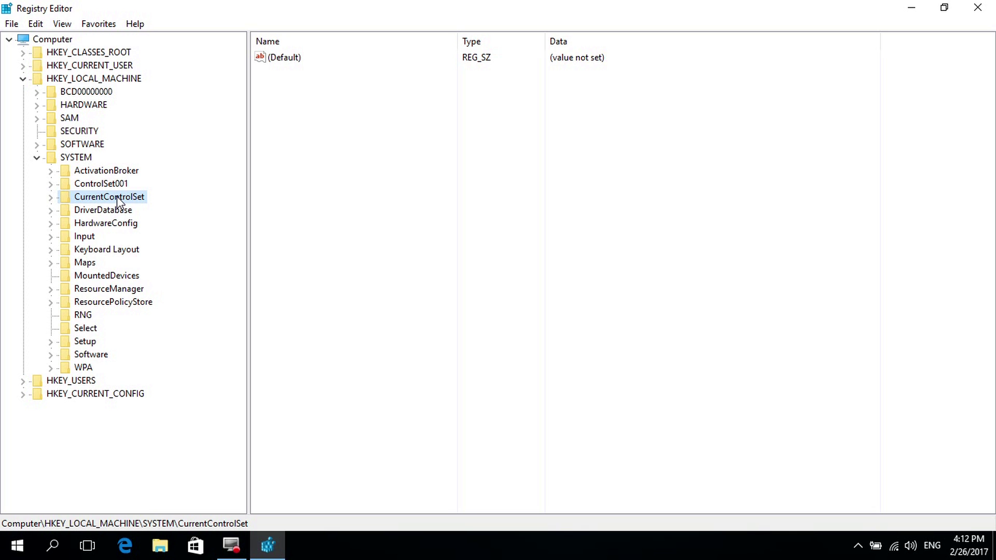
{"action": "double_click", "coordinate": [120, 200]}
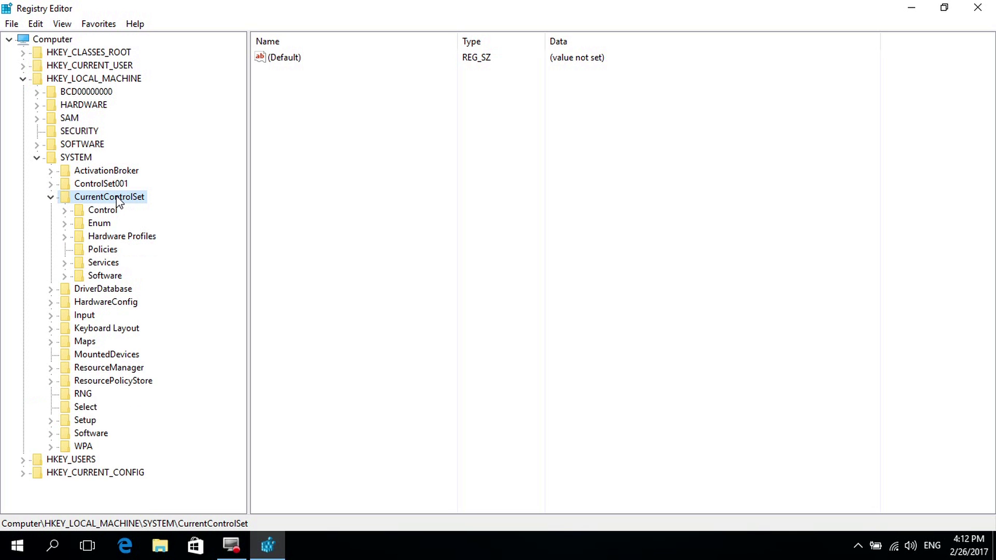
{"action": "left_click", "coordinate": [106, 210]}
{"action": "double_click", "coordinate": [110, 211]}
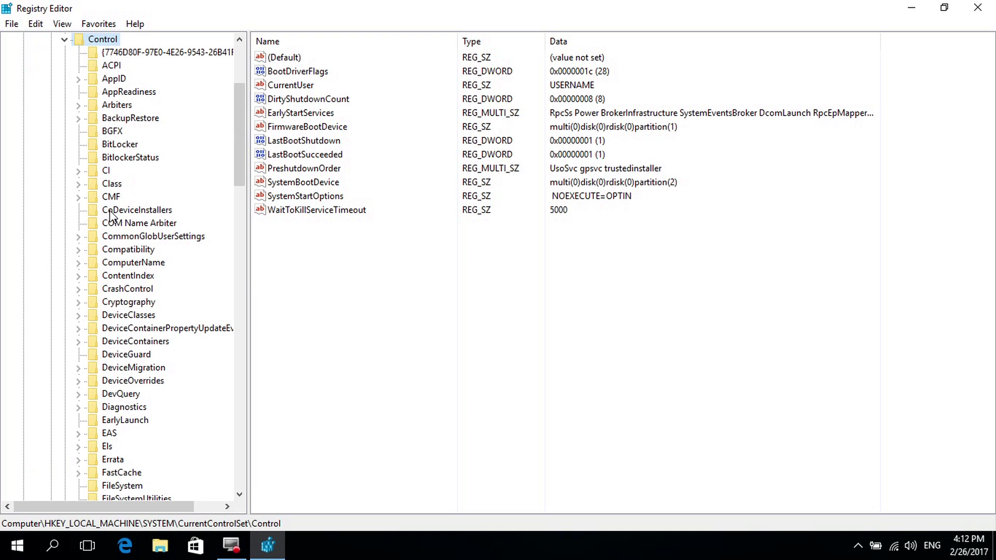
{"action": "scroll", "coordinate": [124, 351], "scroll_direction": "down", "scroll_amount": 10}
{"action": "double_click", "coordinate": [141, 461]}
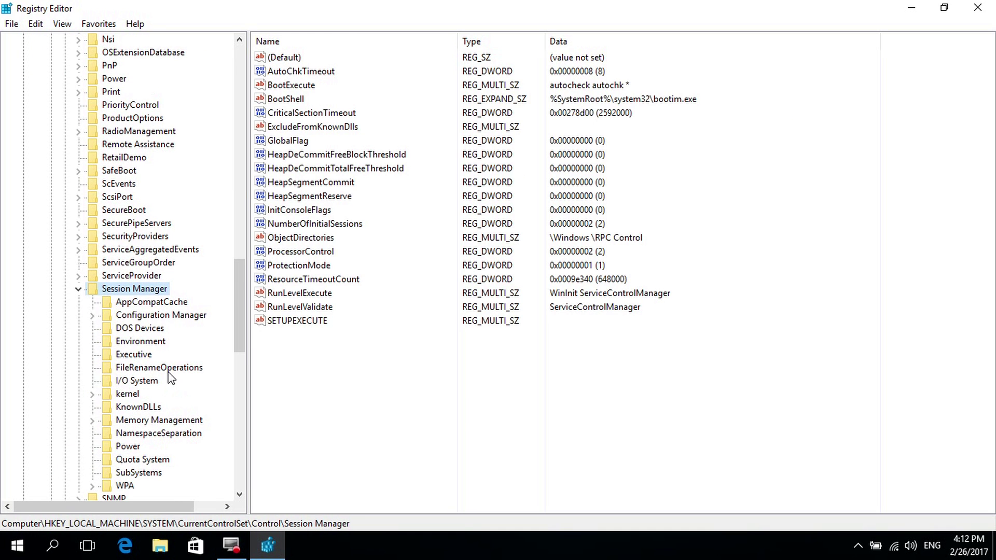
{"action": "double_click", "coordinate": [162, 421]}
{"action": "scroll", "coordinate": [163, 427], "scroll_direction": "down", "scroll_amount": 2}
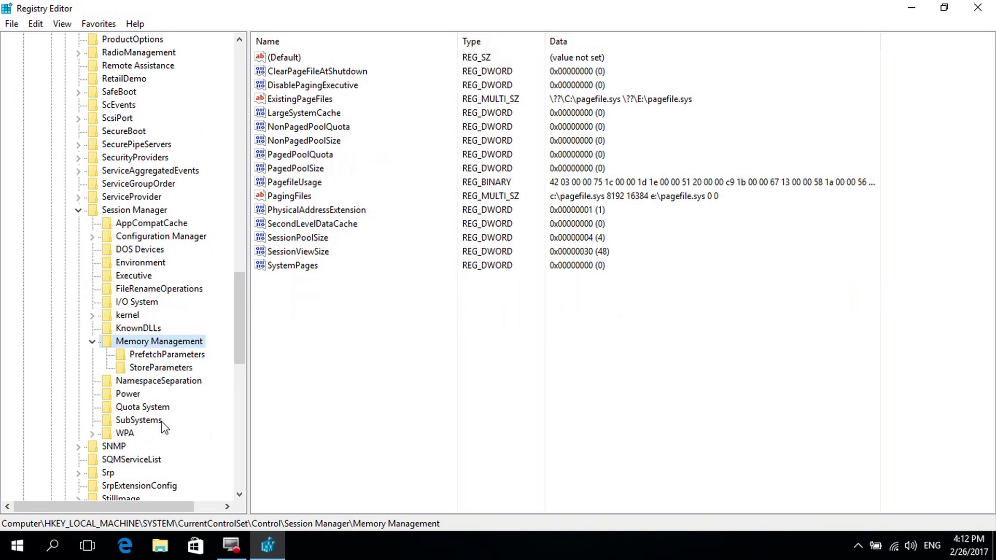
{"action": "left_click", "coordinate": [178, 357]}
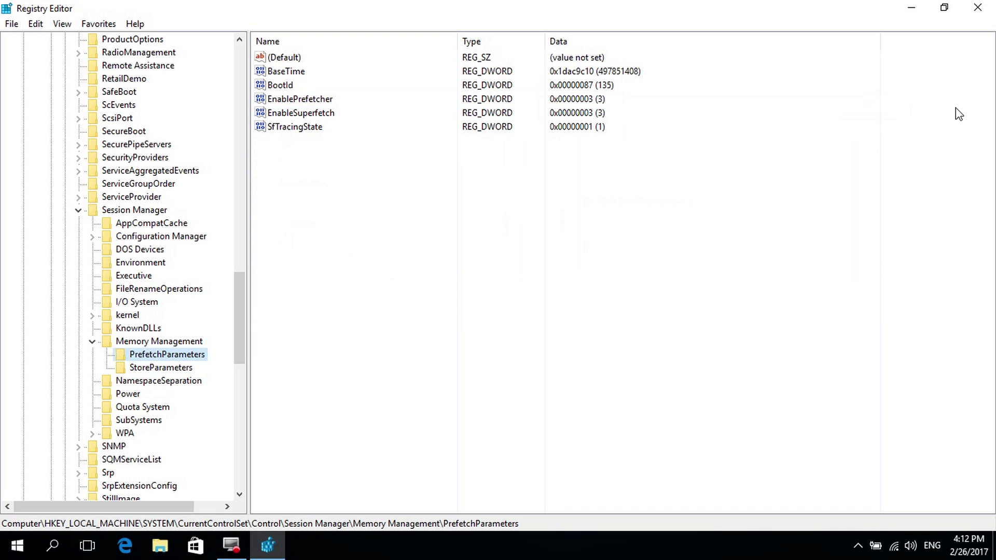
Box-select EnablePrefetcher and EnableSuperfetch (both 3), then select EnablePrefetcher alone
{"action": "left_click_drag", "start_coordinate": [952, 103], "coordinate": [672, 113]}
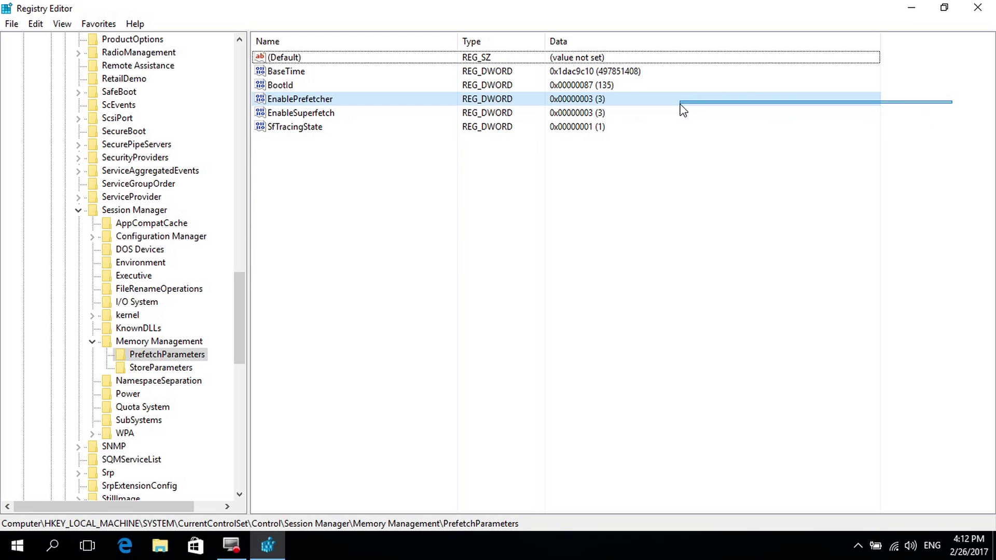
{"action": "left_click_drag", "start_coordinate": [672, 113], "coordinate": [408, 105]}
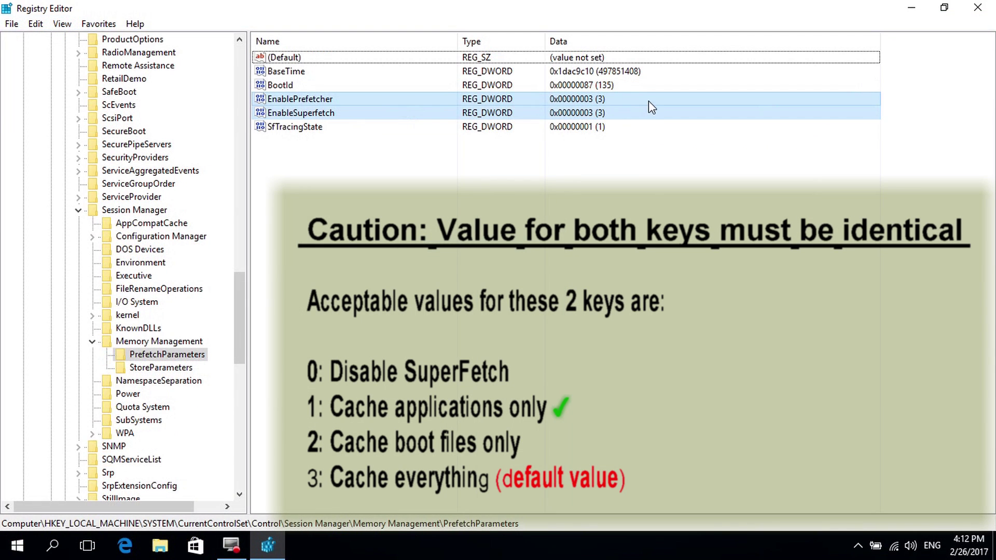
{"action": "left_click", "coordinate": [384, 99]}
Change EnablePrefetcher and then EnableSuperfetch from 3 to value data 1
{"action": "double_click", "coordinate": [384, 101]}
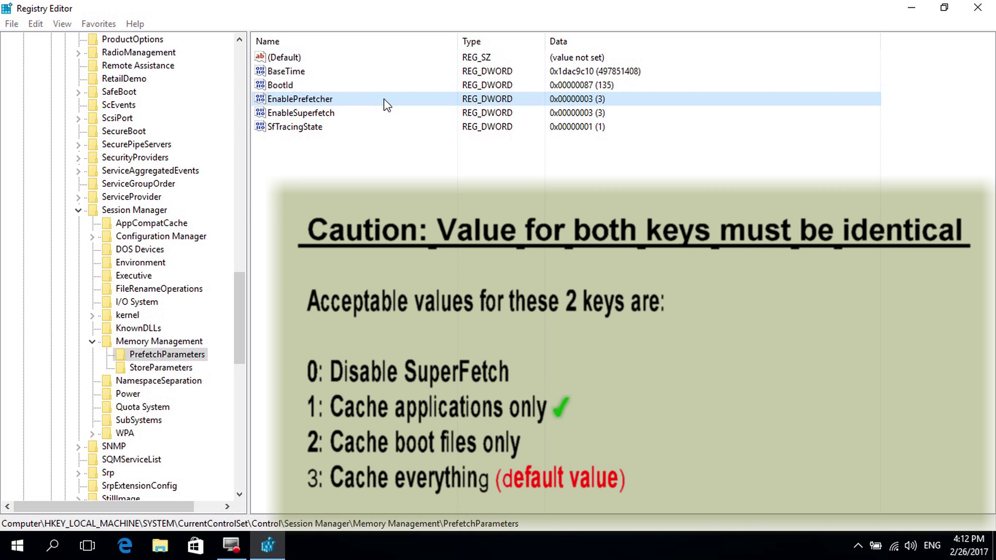
{"action": "type", "text": "1"}
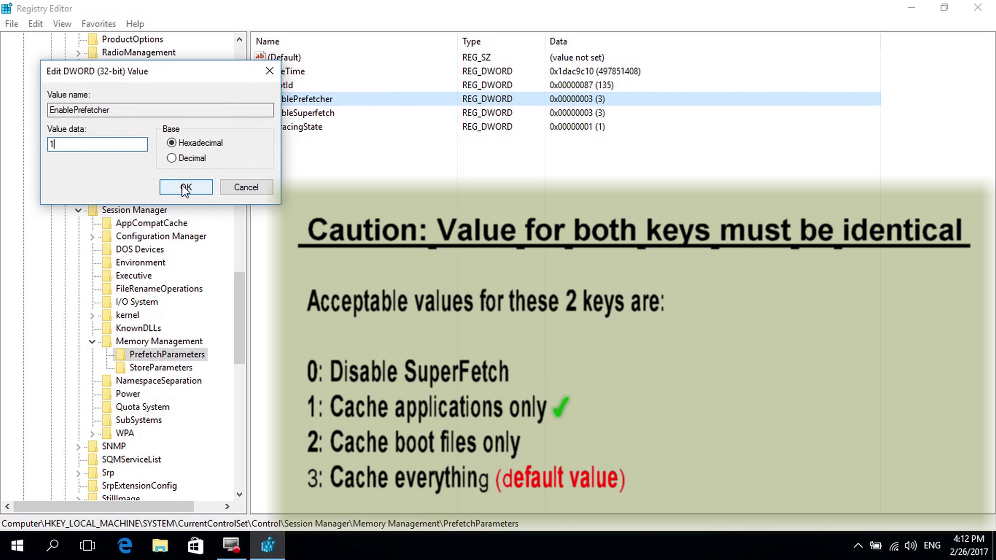
{"action": "left_click", "coordinate": [185, 188]}
{"action": "left_click", "coordinate": [432, 113]}
{"action": "double_click", "coordinate": [434, 114]}
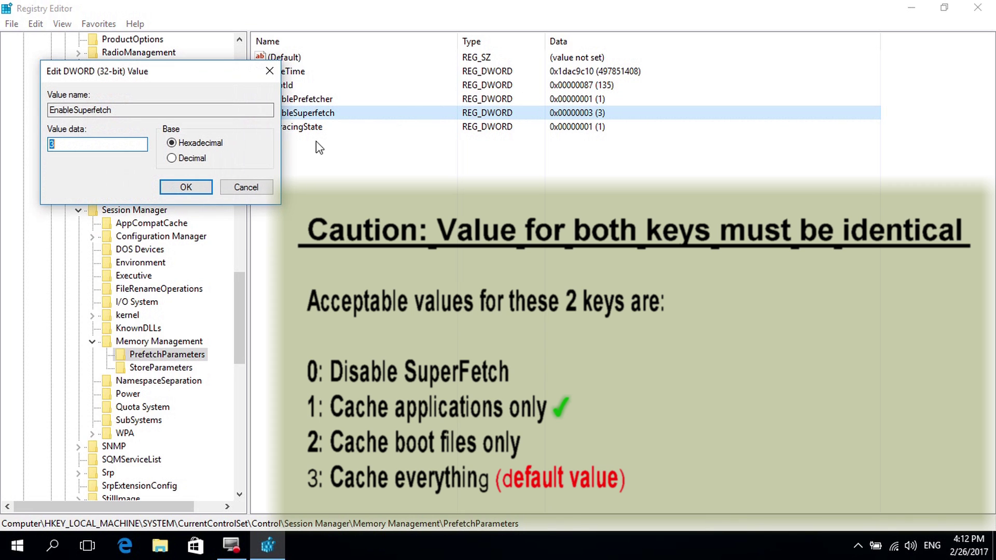
{"action": "left_click", "coordinate": [208, 189]}
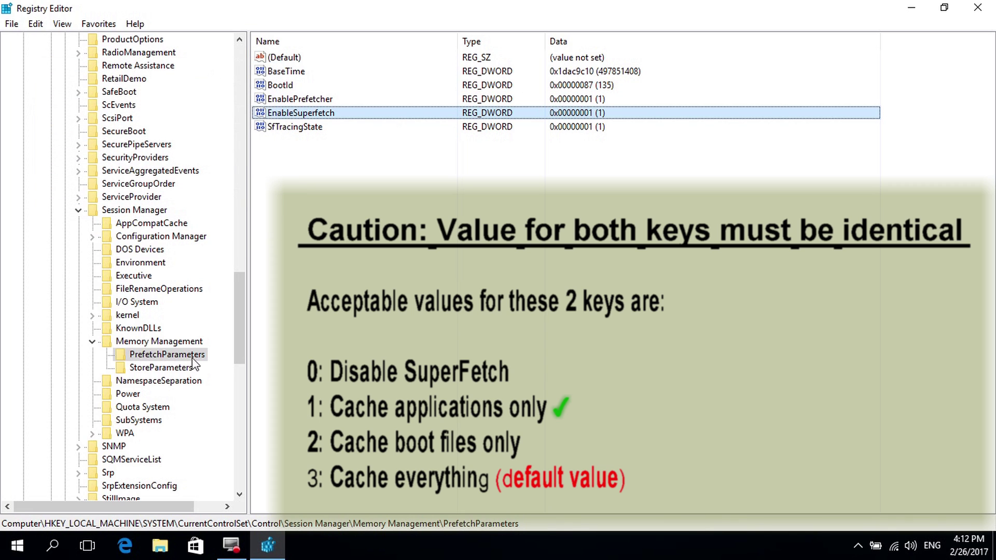
Collapse the registry tree from Memory Management back up toward SYSTEM
{"action": "left_click", "coordinate": [91, 342]}
{"action": "key", "text": "Left"}
{"action": "key", "text": "Left"}
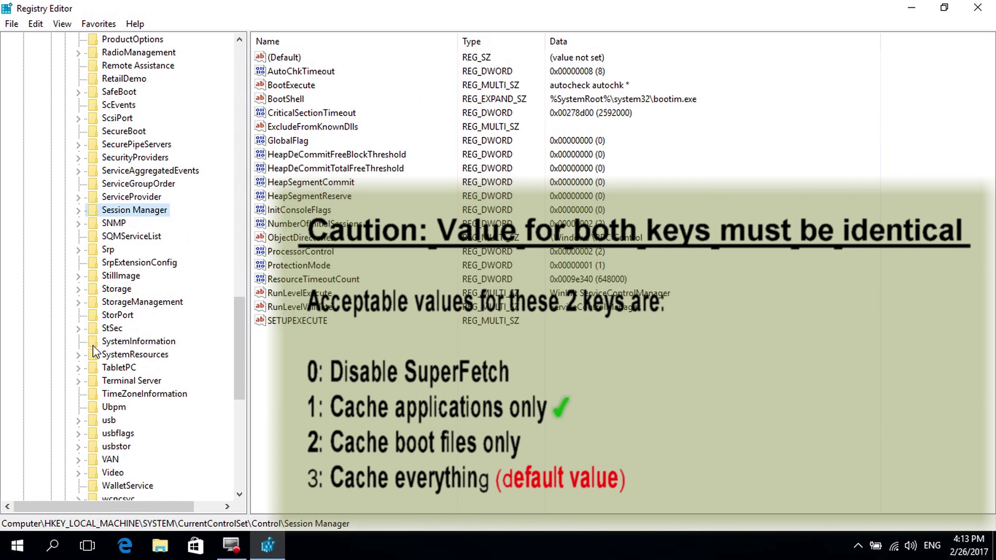
{"action": "key", "text": "Left"}
{"action": "key", "text": "Left"}
{"action": "key", "text": "Left"}
{"action": "key", "text": "Left"}
{"action": "key", "text": "Left"}
{"action": "key", "text": "Left"}
{"action": "key", "text": "Left"}
{"action": "key", "text": "Left"}
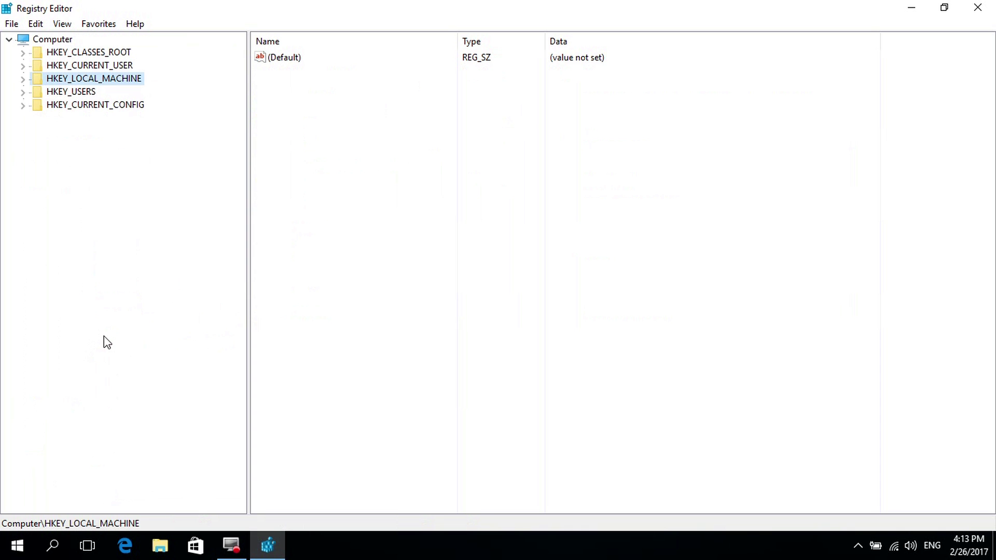
Return to the top of the registry tree and close Registry Editor
{"action": "key", "text": "Up"}
{"action": "key", "text": "Up"}
{"action": "key", "text": "Up"}
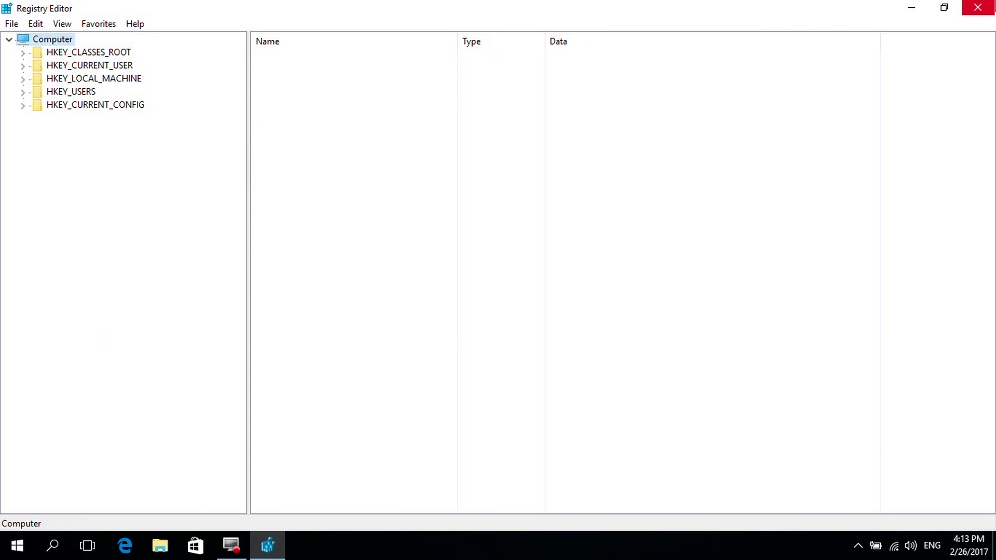
{"action": "left_click", "coordinate": [978, 8]}
{"action": "right_click", "coordinate": [15, 545]}
{"action": "mouse_move", "coordinate": [101, 511]}
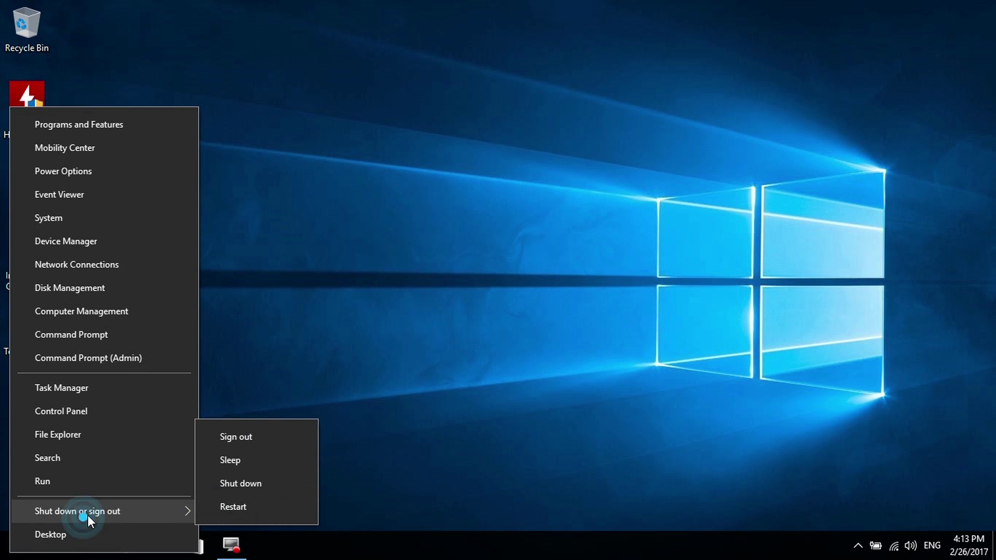
{"action": "left_click", "coordinate": [351, 515]}
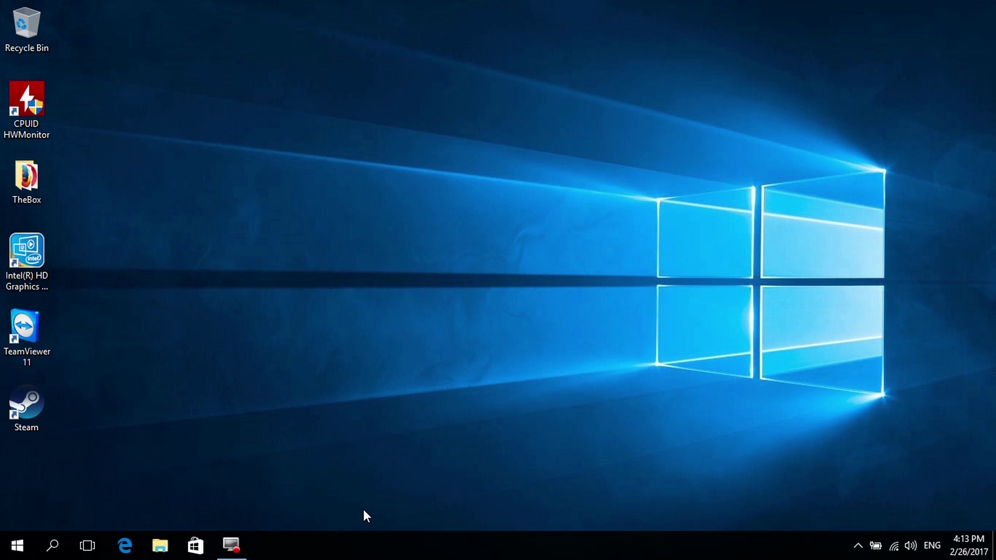
Bring up the Start power-user menu for restart options, then launch Task Manager
{"action": "left_click", "coordinate": [15, 547]}
{"action": "left_click", "coordinate": [16, 546]}
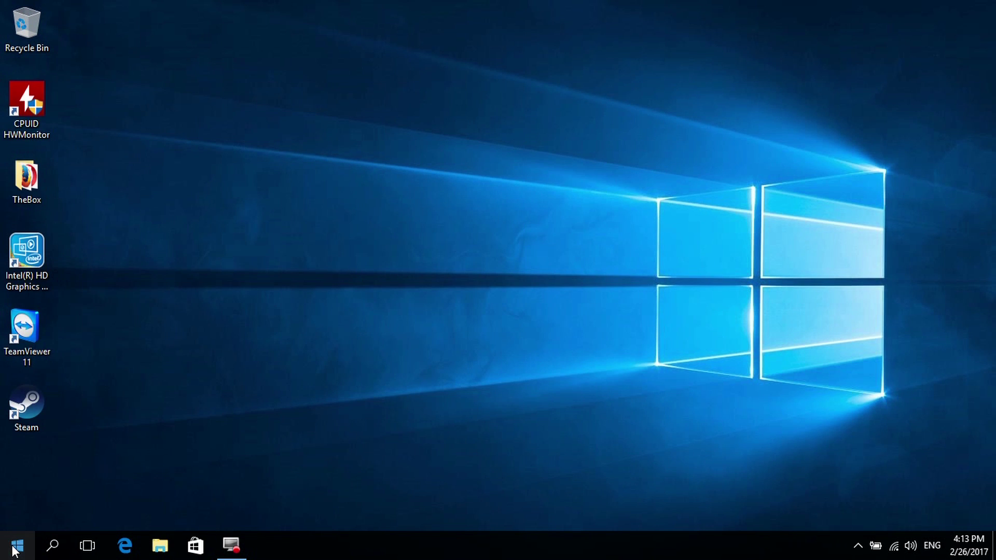
{"action": "right_click", "coordinate": [16, 544]}
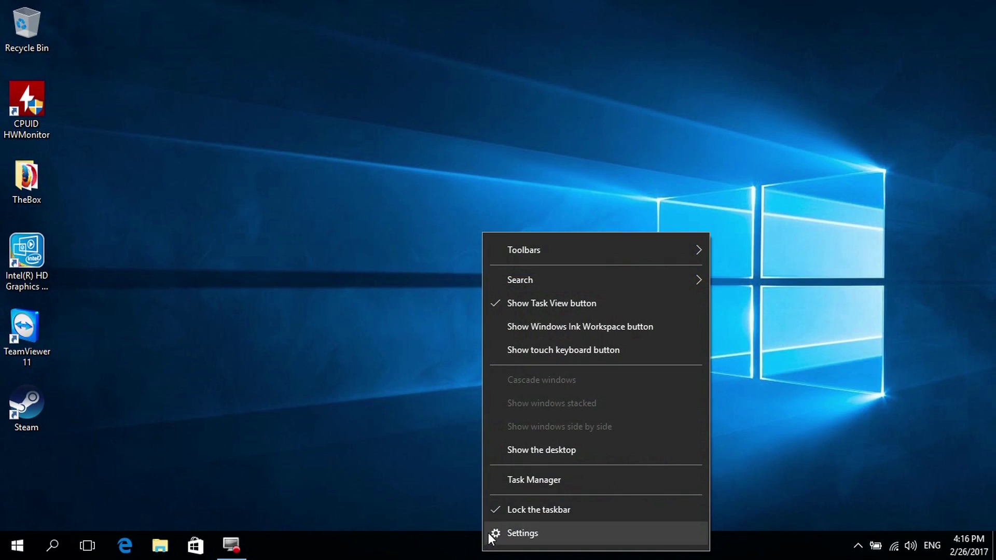
{"action": "left_click", "coordinate": [516, 482]}
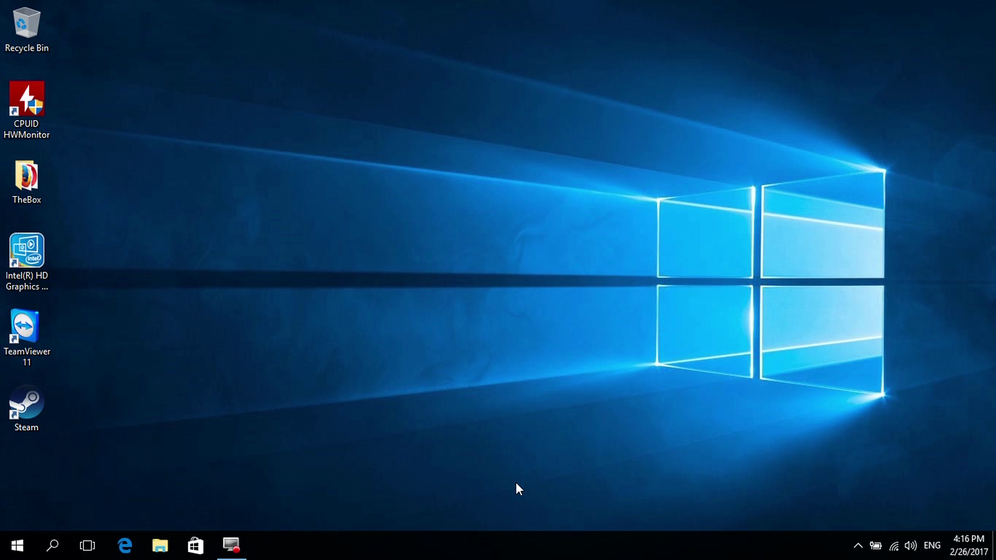